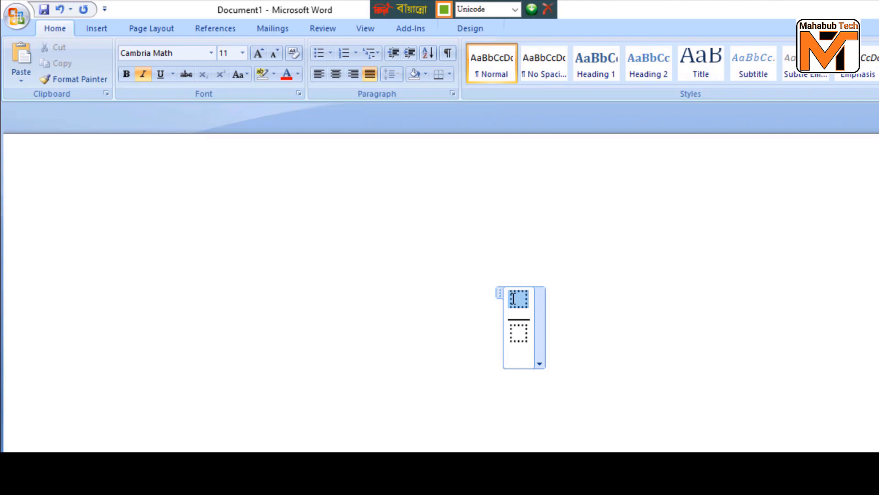
# - Fill the empty stacked fraction with the Bangla numbers ৫৫ as numerator and ৩৫ as denominator
pyautogui.write('৫৫')
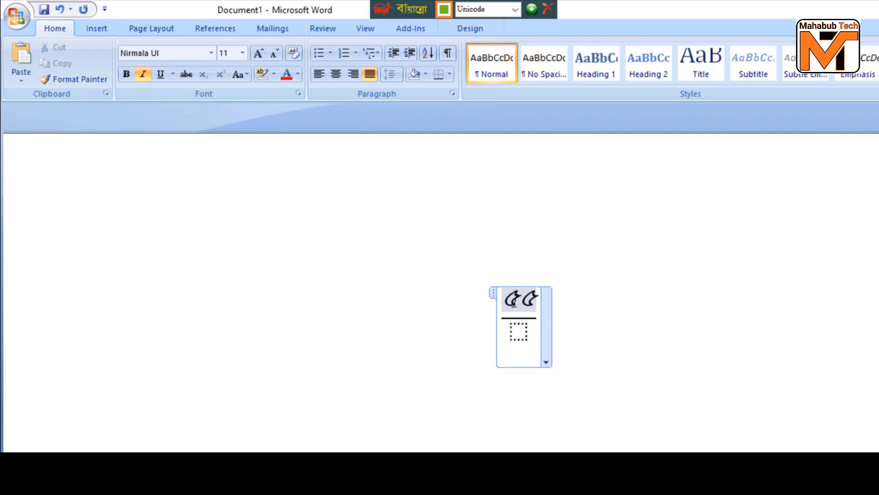
pyautogui.click(520, 334)
pyautogui.write('৩৫')
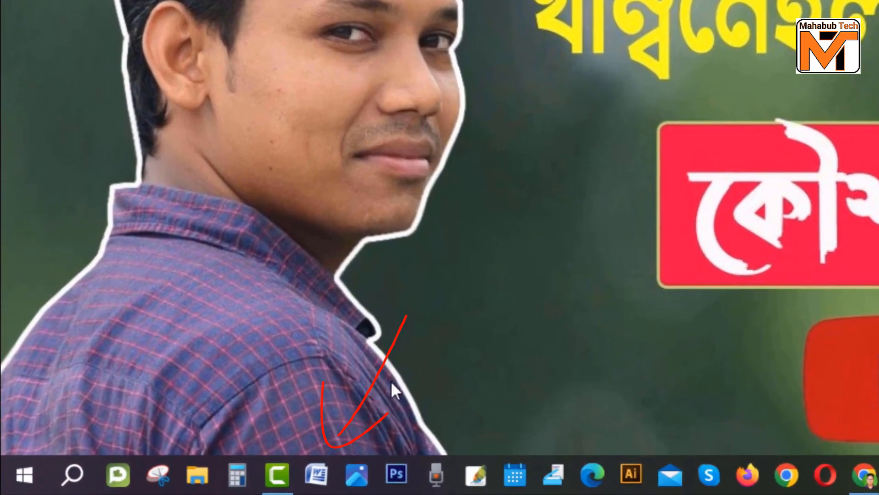
# - Open Microsoft Word from the desktop and set the blank document's font to SutonnyMJ
pyautogui.click(316, 476)
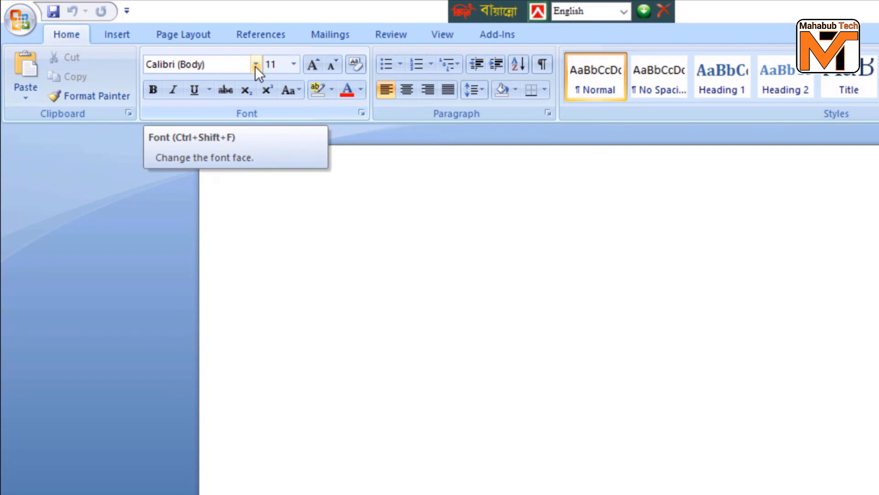
pyautogui.click(256, 64)
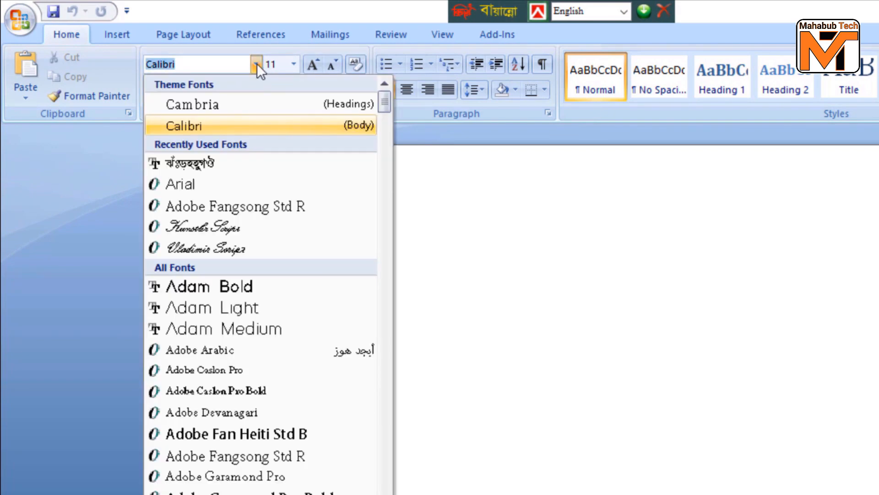
pyautogui.click(256, 64)
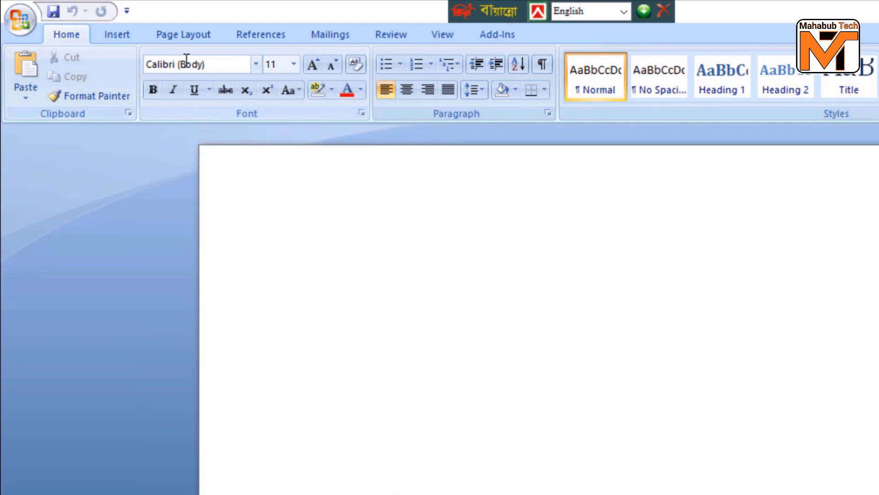
pyautogui.click(256, 65)
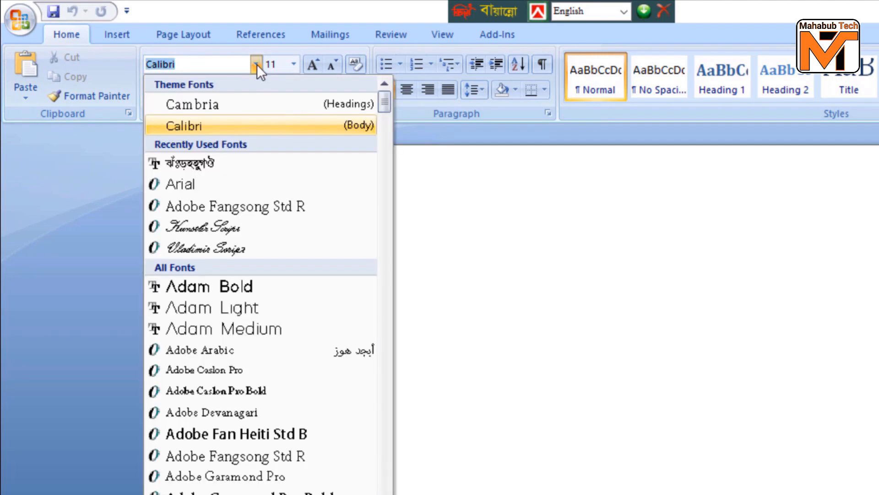
pyautogui.click(192, 163)
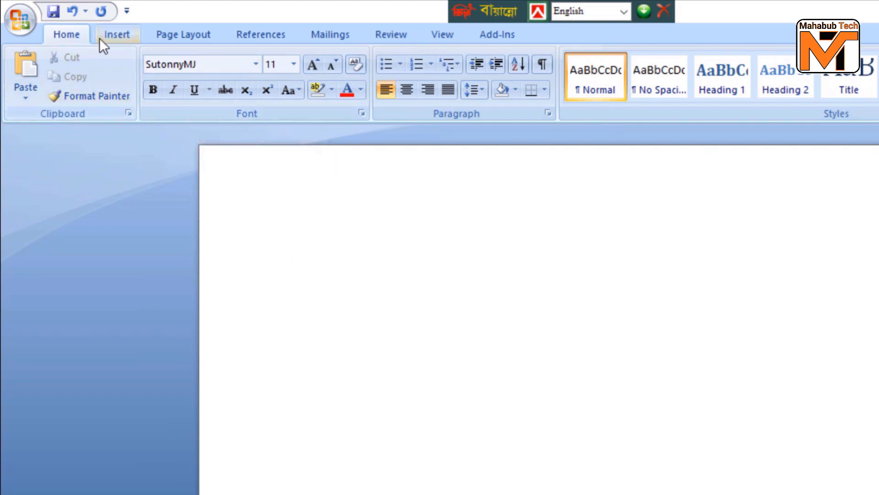
# - Insert a new equation in the blank document and add an empty stacked fraction to it
pyautogui.click(114, 34)
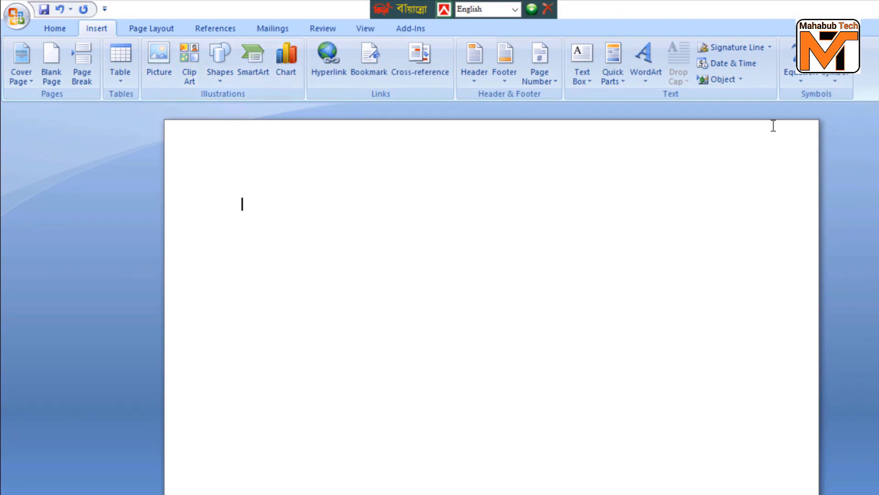
pyautogui.click(800, 80)
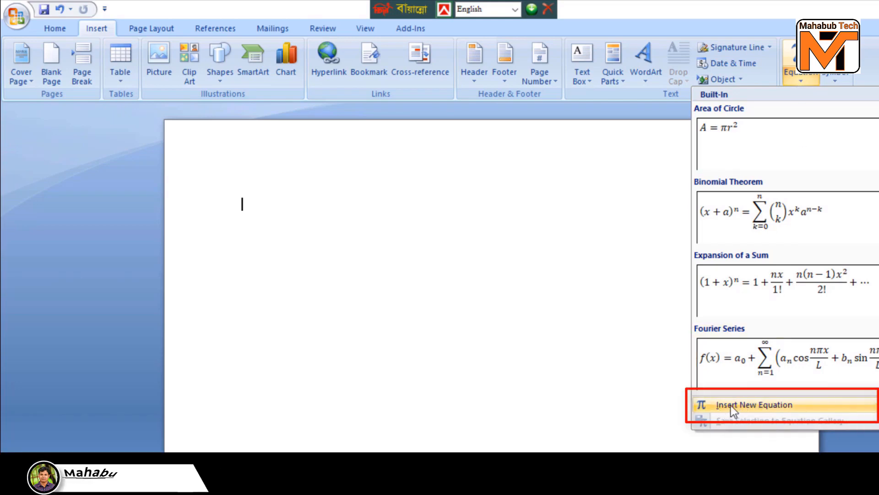
pyautogui.click(771, 404)
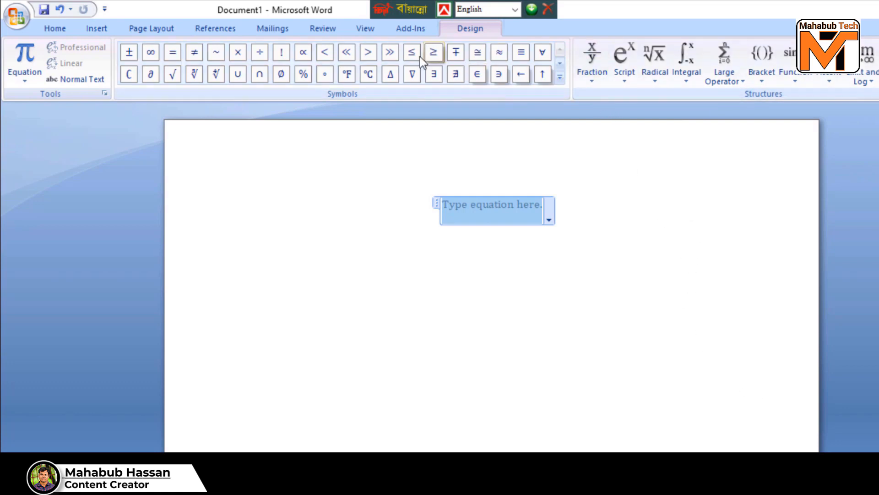
pyautogui.click(595, 82)
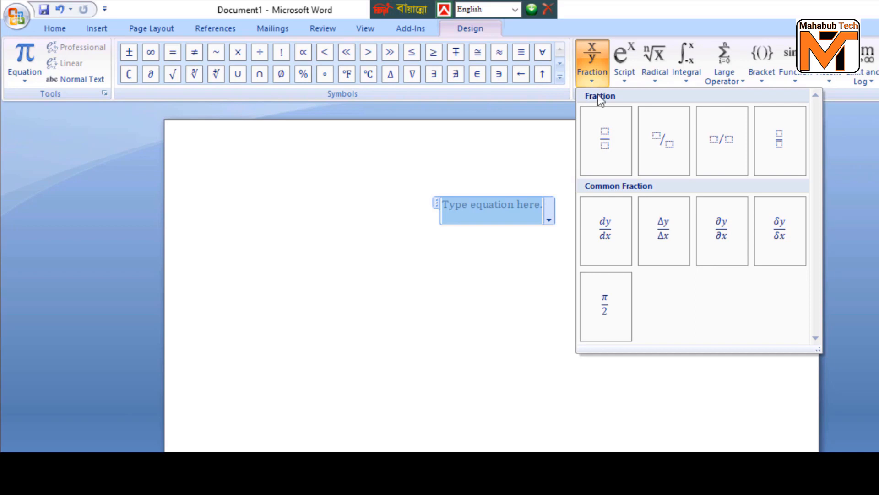
pyautogui.click(605, 142)
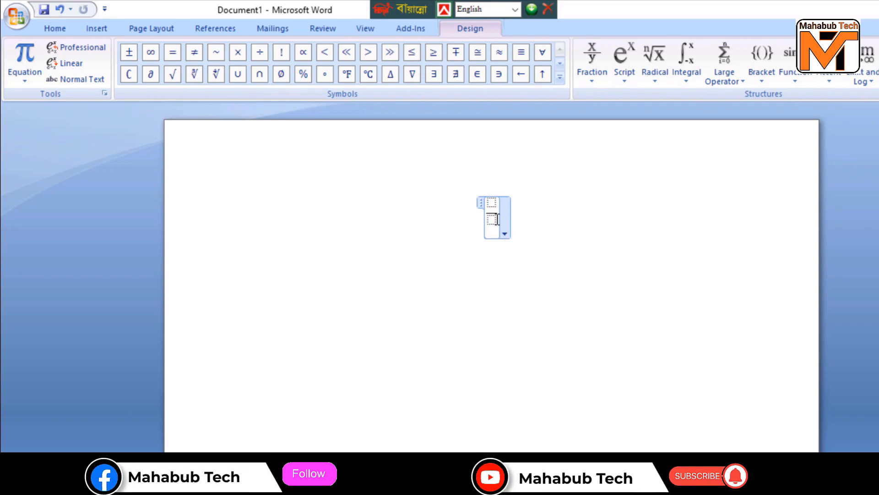
pyautogui.scroll(6, 602, 298)
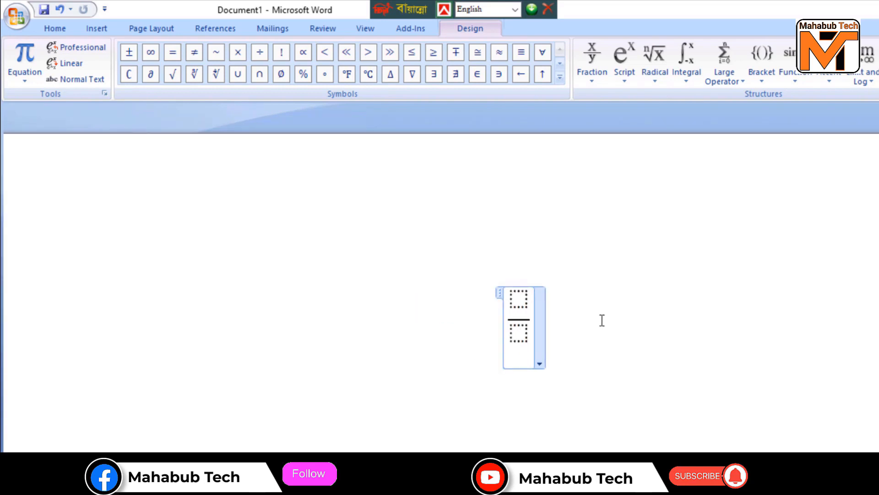
pyautogui.click(600, 320)
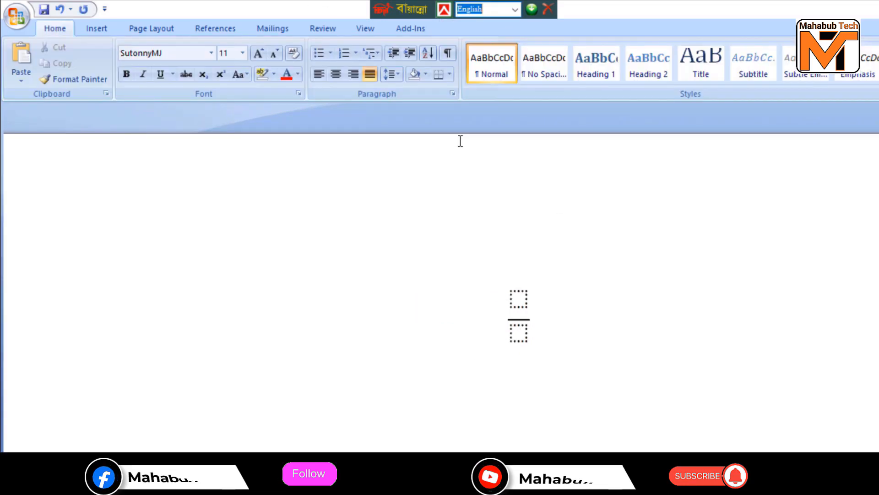
# - Switch the Bangla keyboard's typing mode to Unicode
pyautogui.click(515, 10)
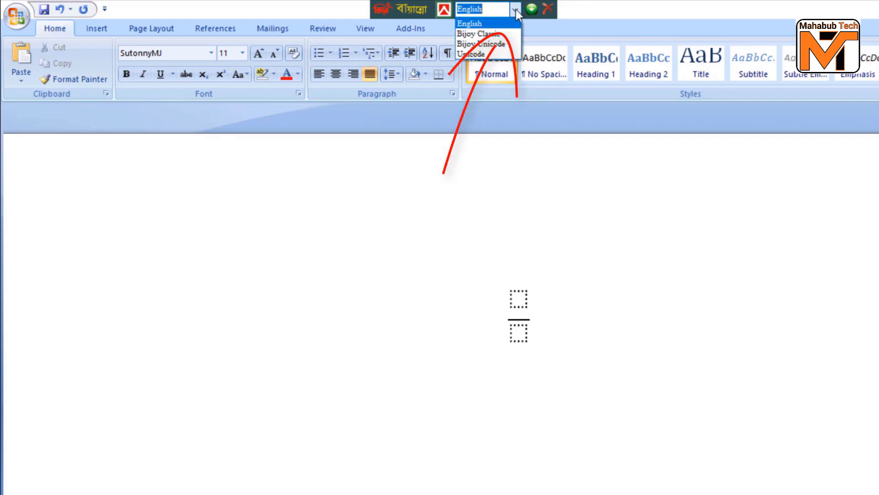
pyautogui.click(479, 54)
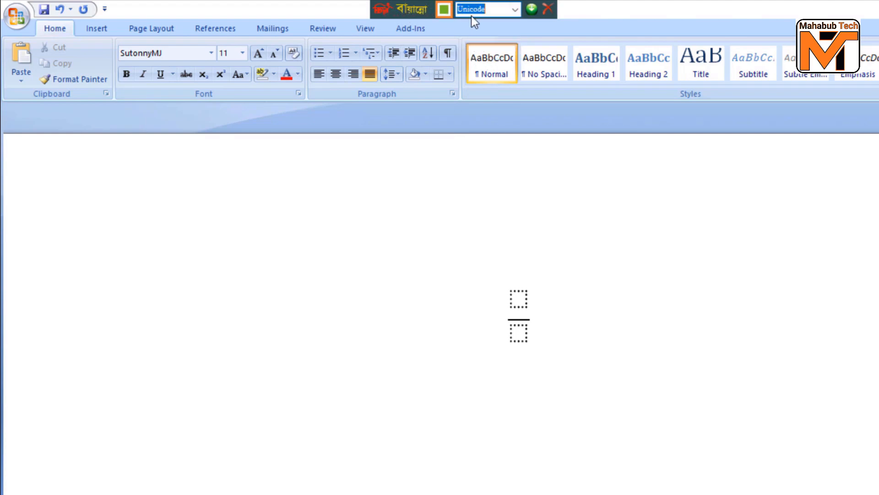
pyautogui.click(516, 9)
pyautogui.click(482, 55)
# - Enter ৫৫ as the fraction's numerator and ৩৫ as its denominator, and start a new line below the equation
pyautogui.click(518, 298)
pyautogui.click(518, 298)
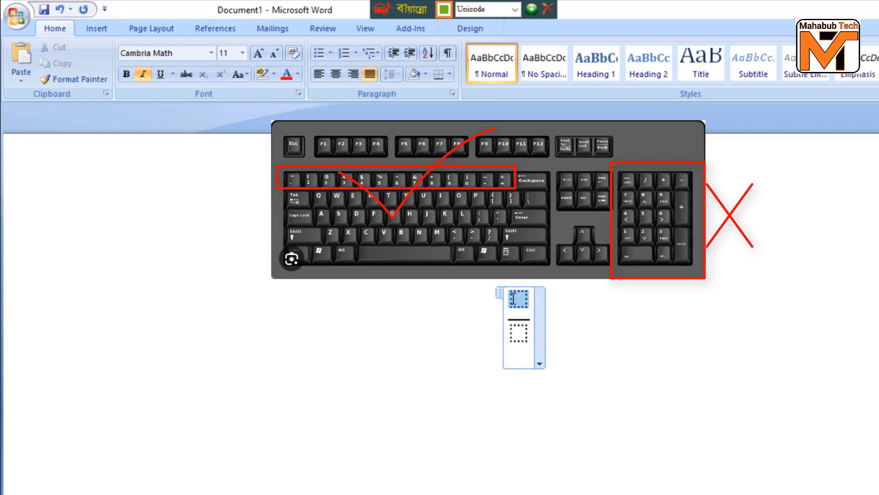
pyautogui.write('৫৫')
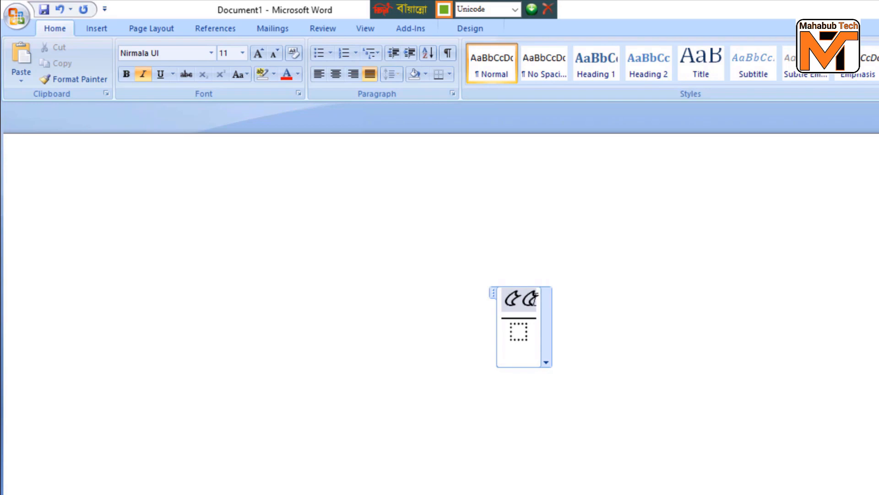
pyautogui.click(521, 334)
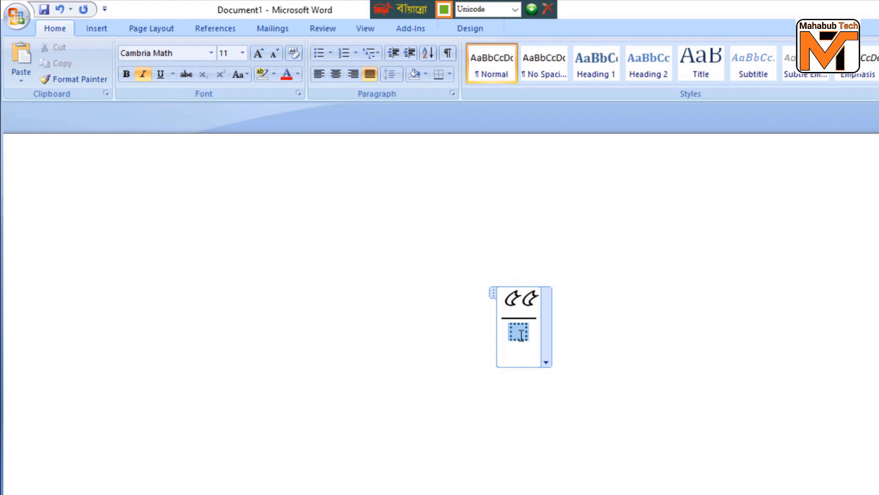
pyautogui.write('৩৫')
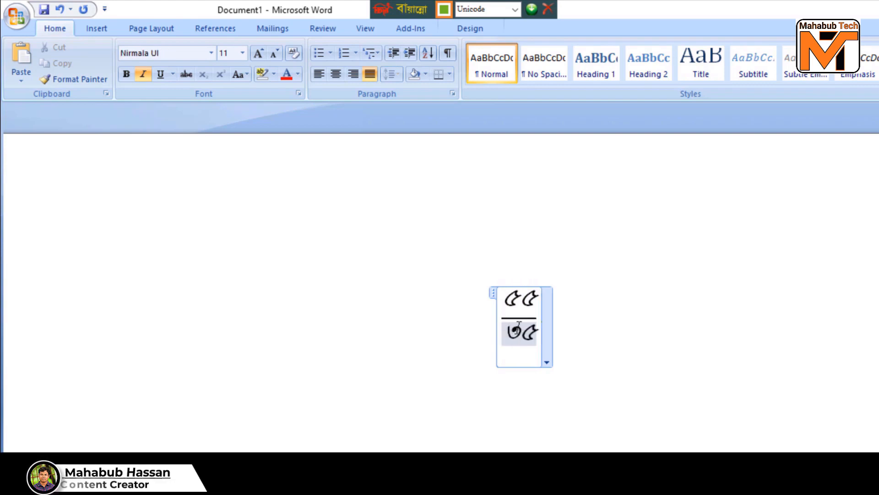
pyautogui.click(596, 272)
pyautogui.click(422, 340)
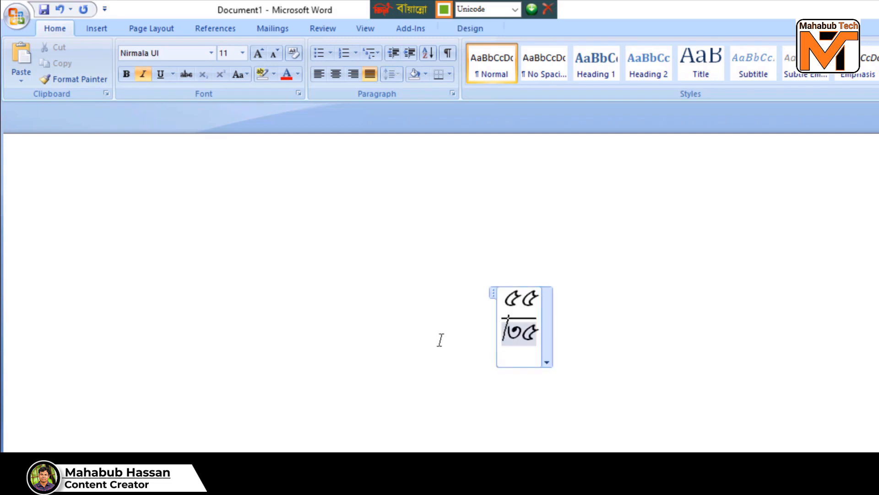
pyautogui.click(601, 315)
pyautogui.press('Return')
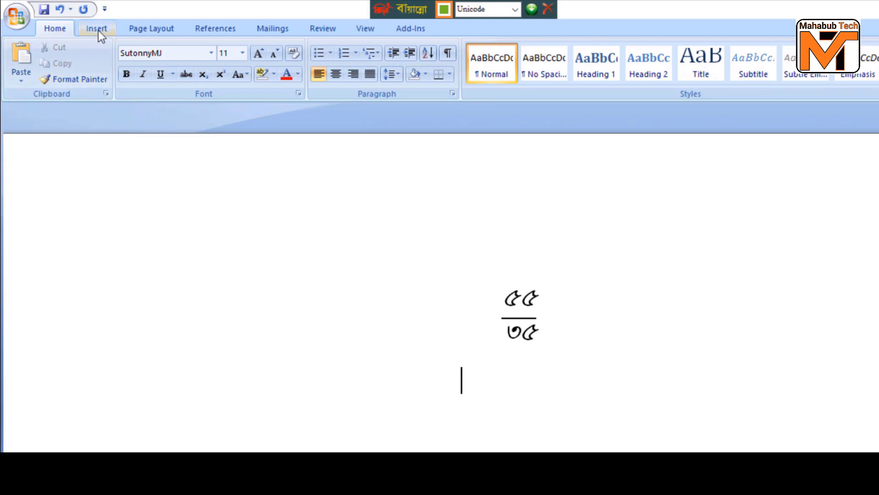
# - Insert a second equation on the new line below the first fraction, containing an empty stacked fraction
pyautogui.click(96, 29)
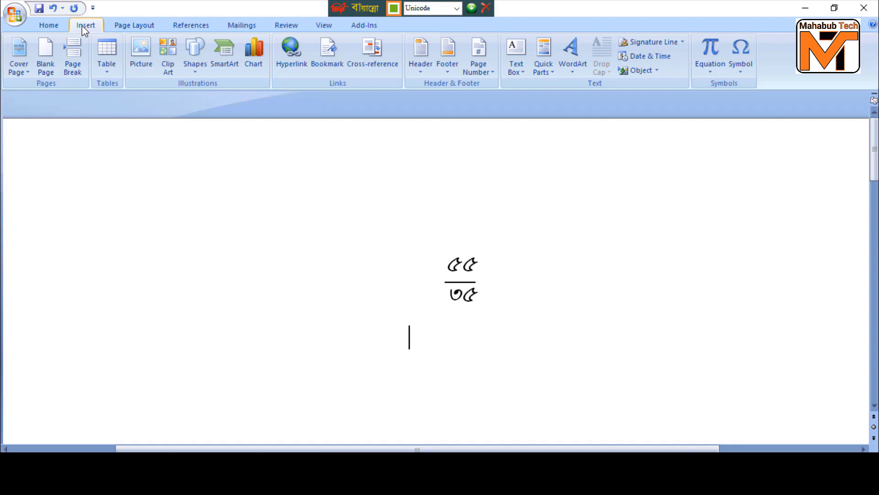
pyautogui.click(707, 66)
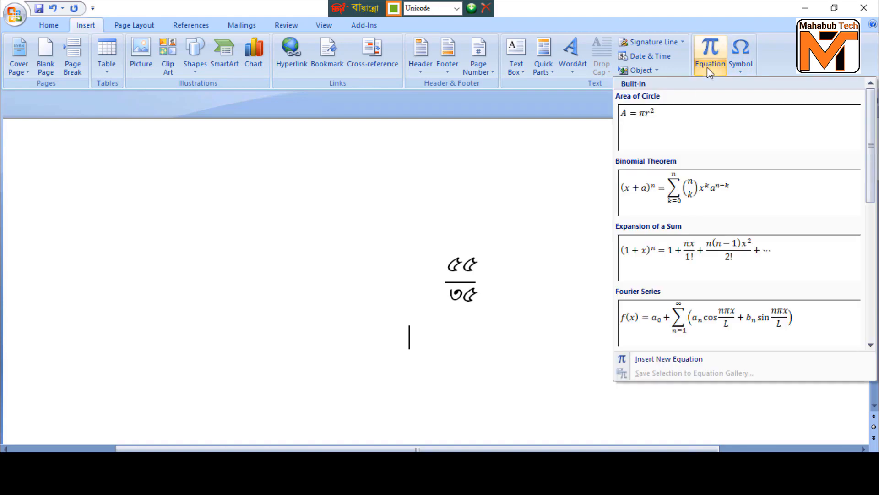
pyautogui.click(650, 359)
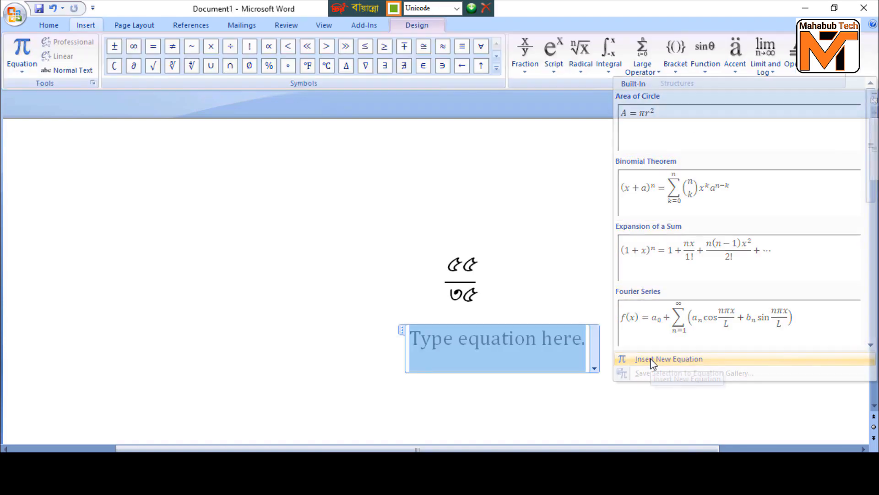
pyautogui.click(525, 62)
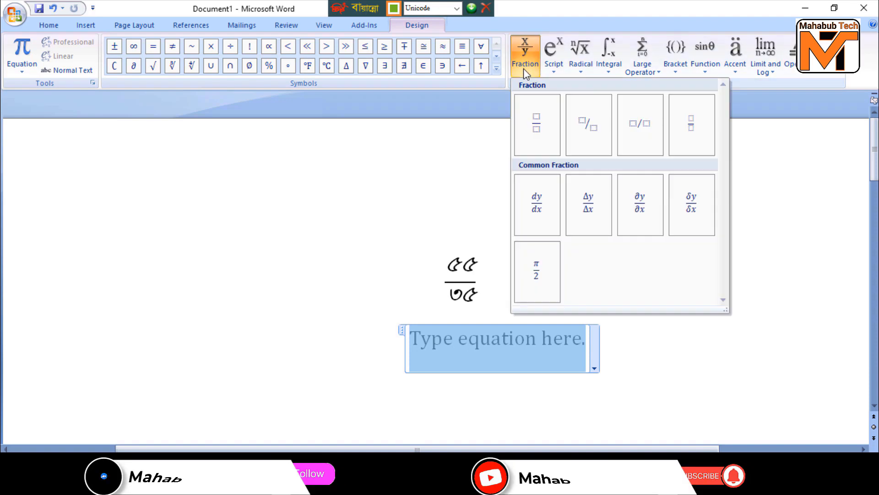
pyautogui.click(548, 126)
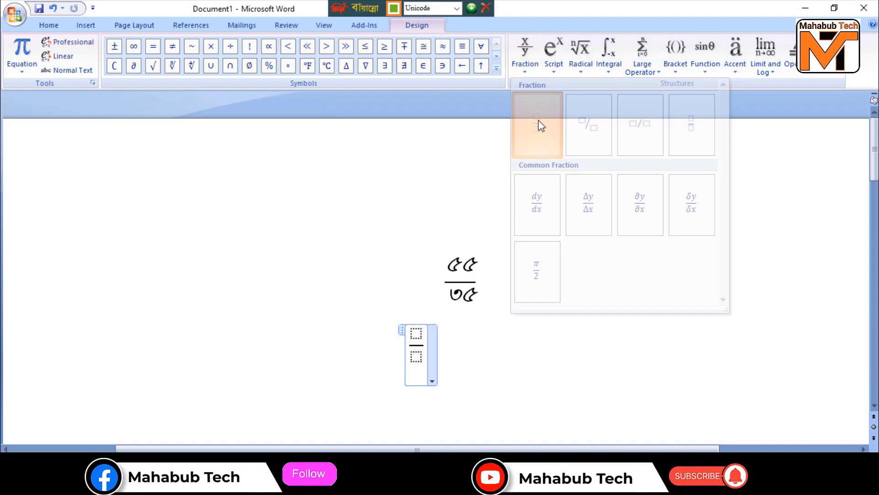
pyautogui.click(467, 356)
# - Enter ৯ as the second fraction's numerator and ৮ as its denominator, and leave the equation
pyautogui.click(419, 334)
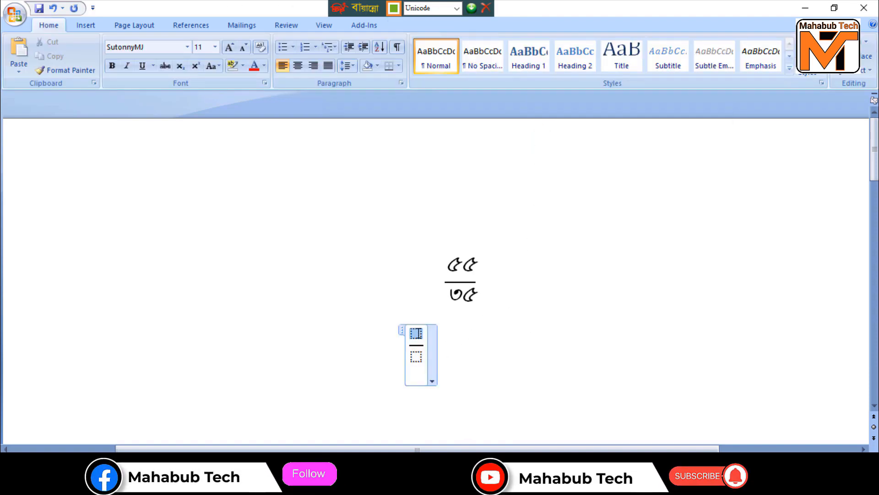
pyautogui.write('৯')
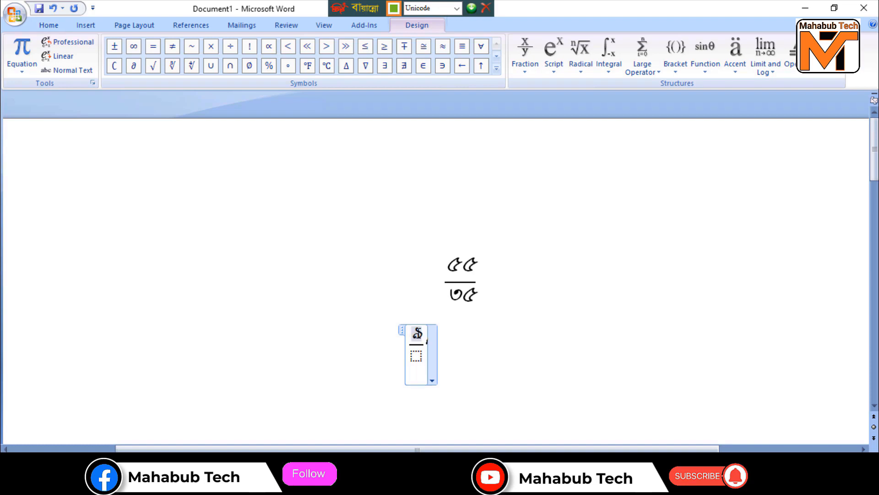
pyautogui.click(417, 357)
pyautogui.write('৮')
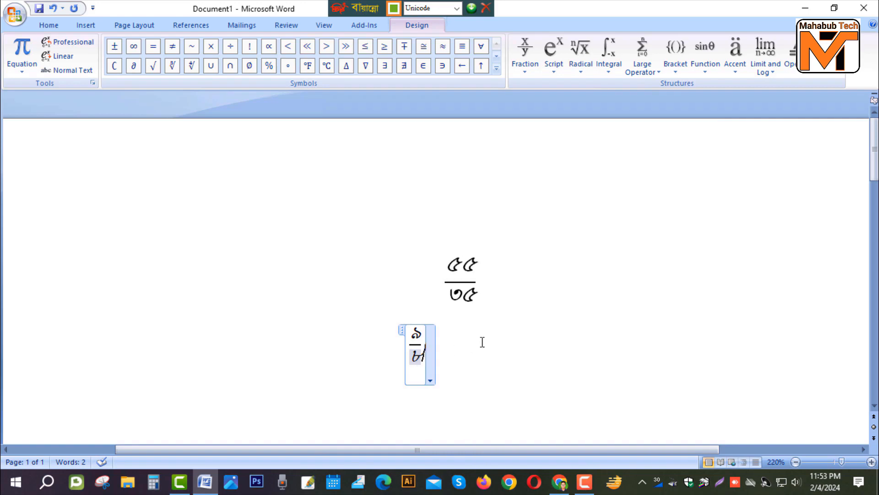
pyautogui.click(482, 342)
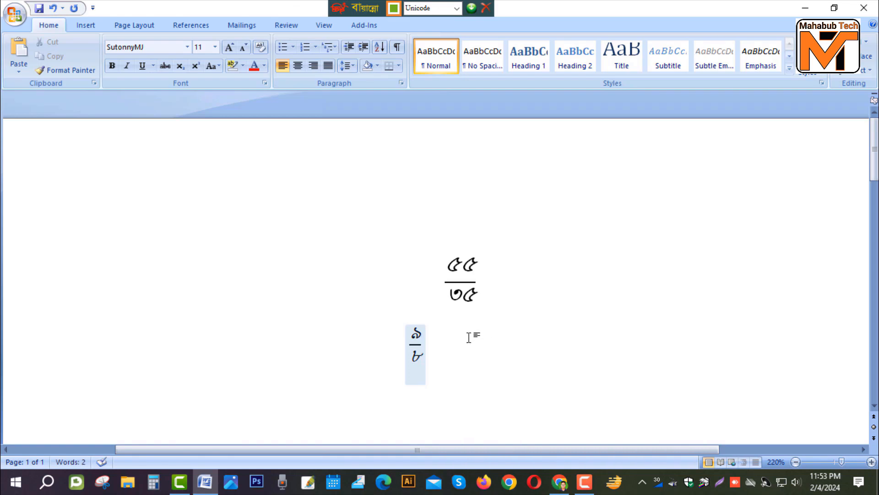
# - Select the SutonnyMJ font again and reselect Unicode as the Bangla keyboard's typing mode
pyautogui.click(187, 48)
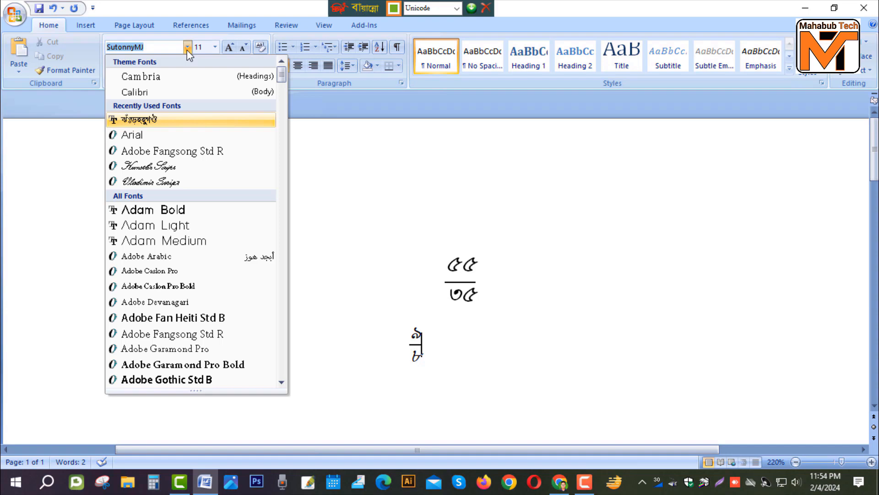
pyautogui.click(131, 120)
pyautogui.click(456, 9)
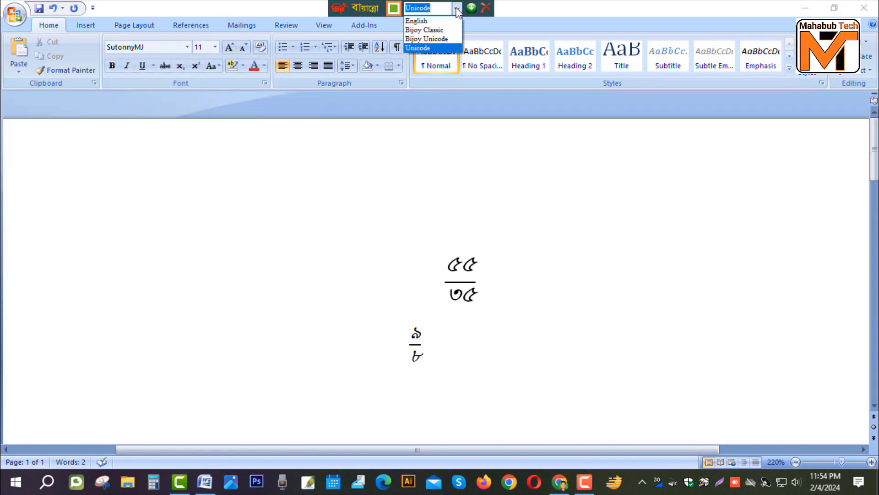
pyautogui.click(424, 47)
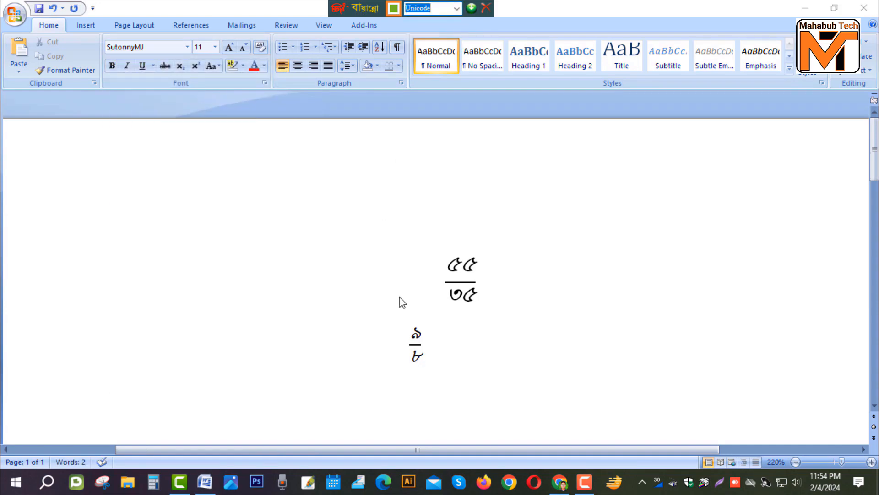